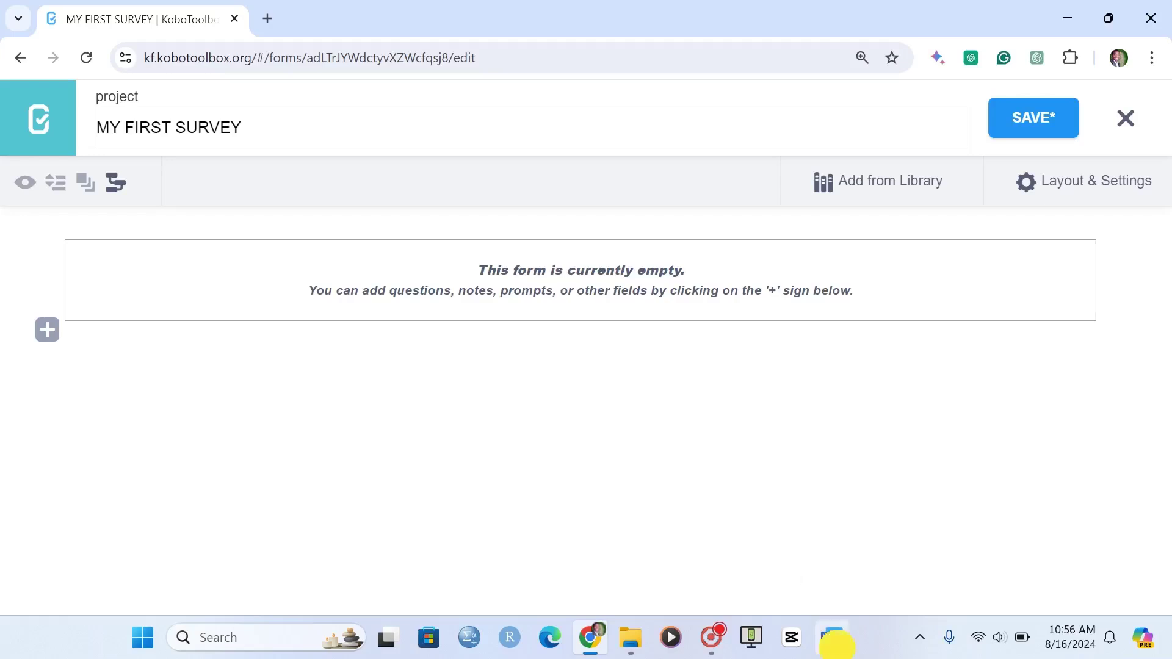
- Select the heading 'Please rate the following' in the Word rating table and copy it
click(831, 637)
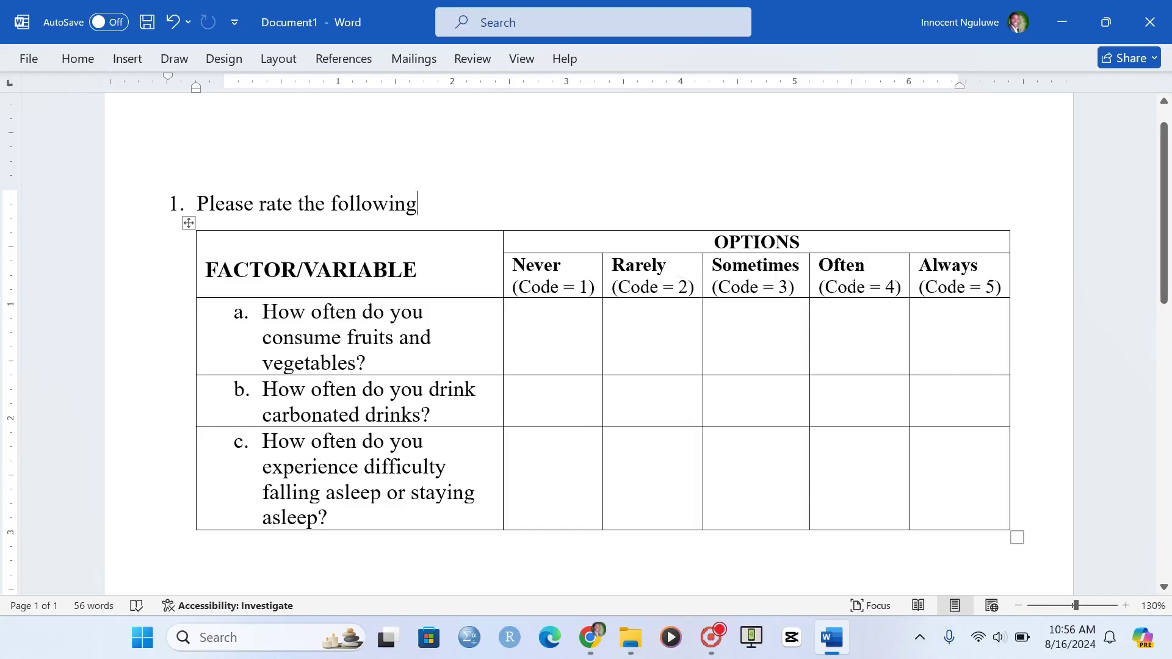
mouse_move(348, 366)
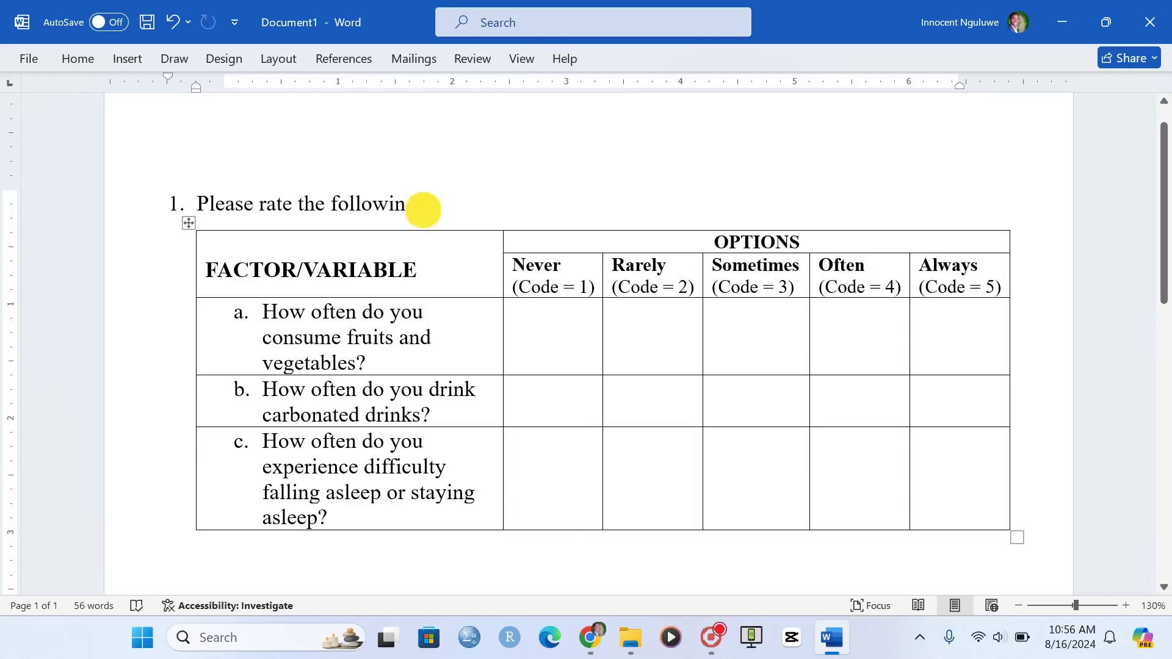
drag(418, 209, 230, 215)
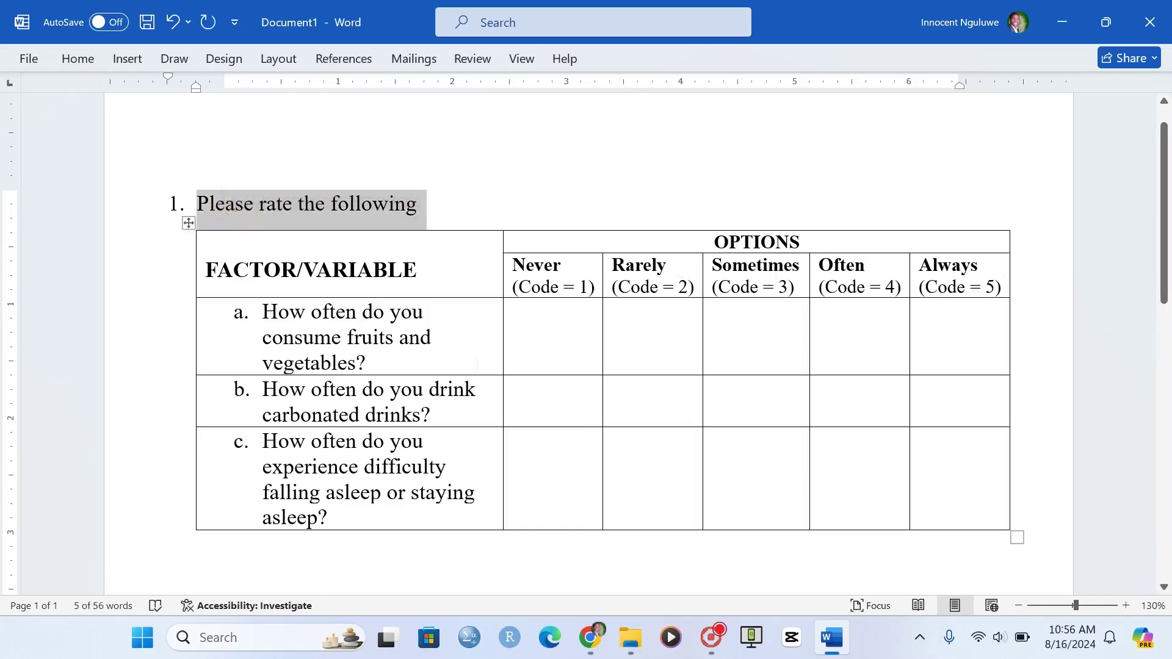
- Paste 'Please rate the following' as question 1's label and make it a Rating matrix
click(590, 637)
click(45, 327)
text(1.	Please rate the following)
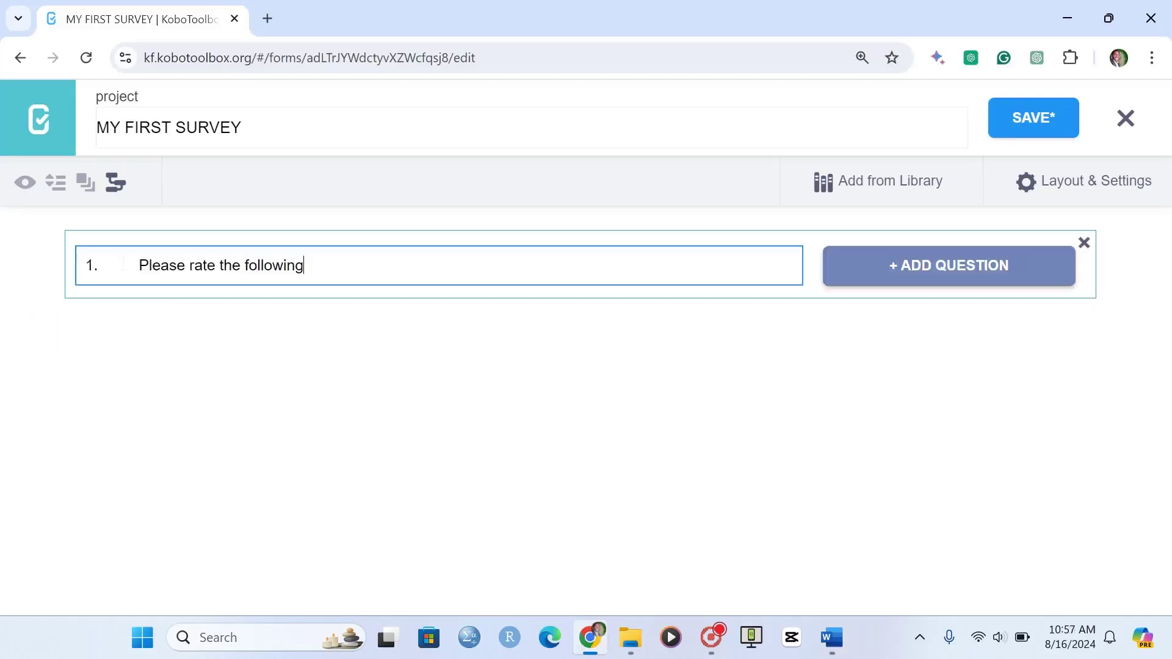
key(Delete)
click(897, 278)
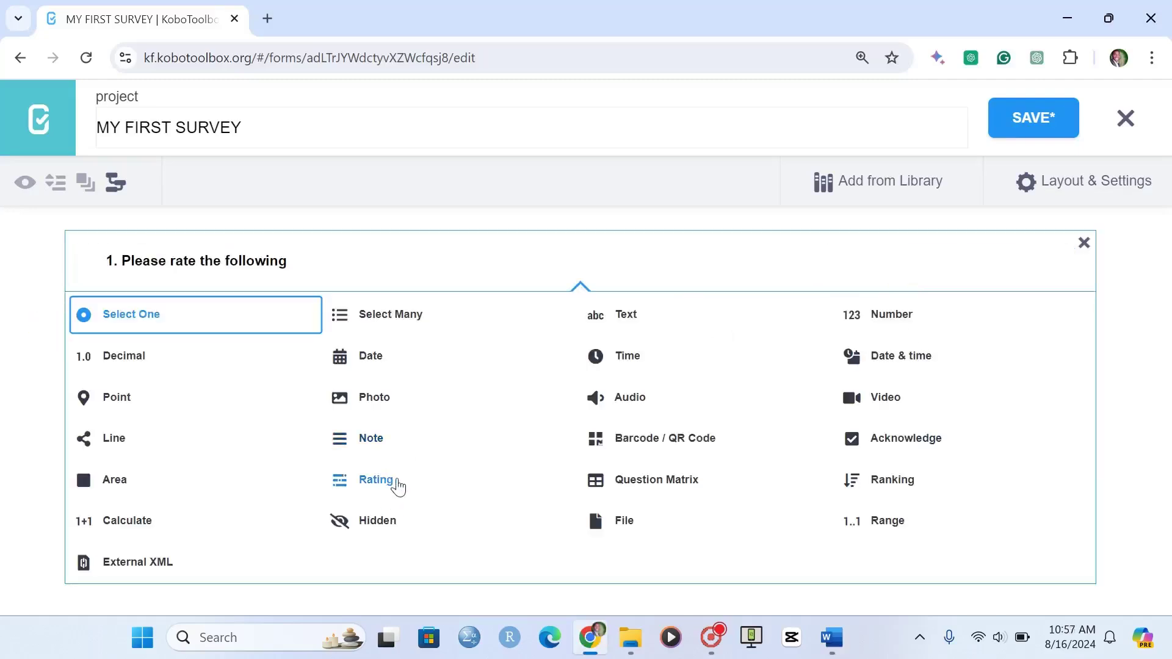
click(378, 482)
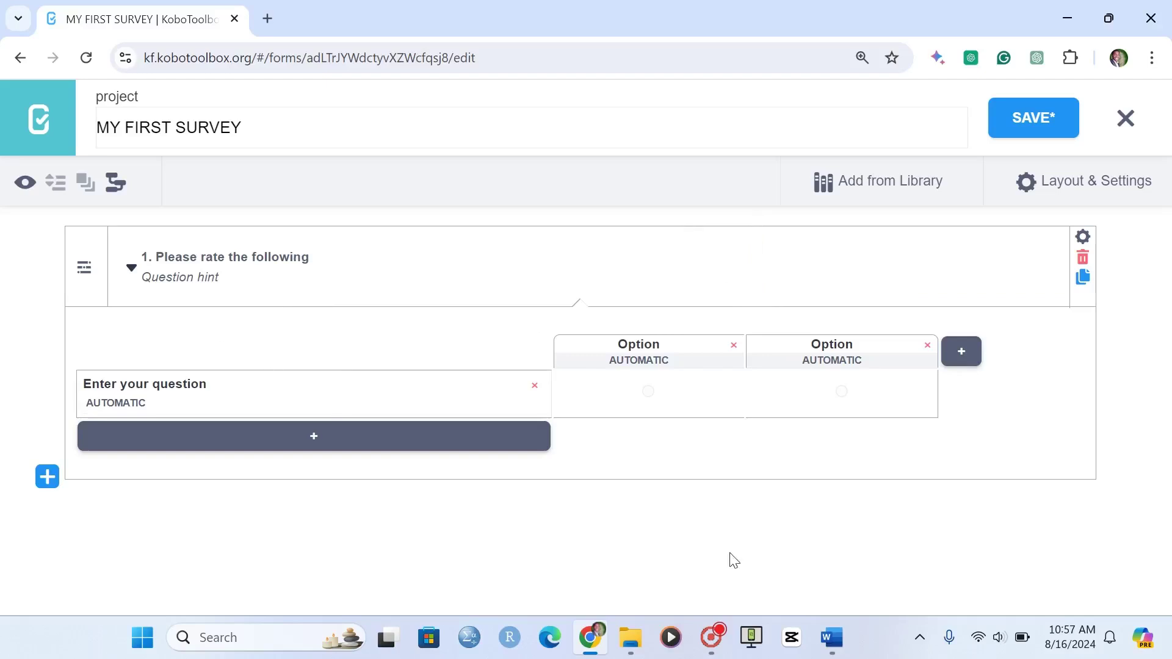
- Fill matrix row a with the fruits and vegetables question copied from Word
click(831, 637)
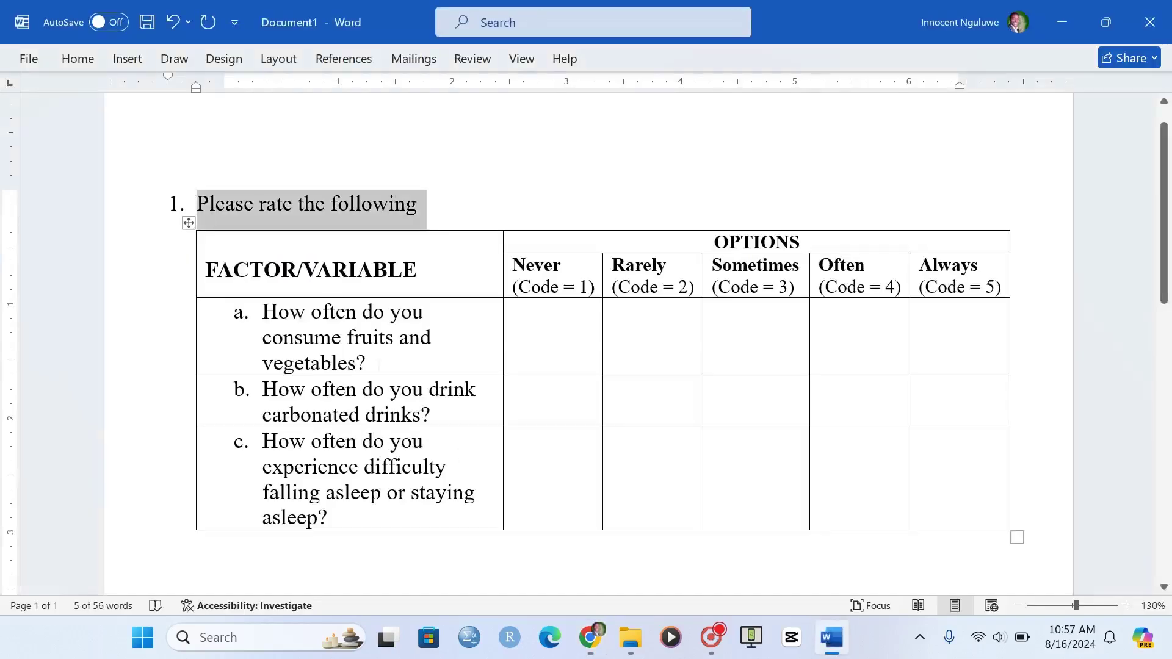
drag(379, 364, 262, 312)
key(ctrl+c)
click(590, 637)
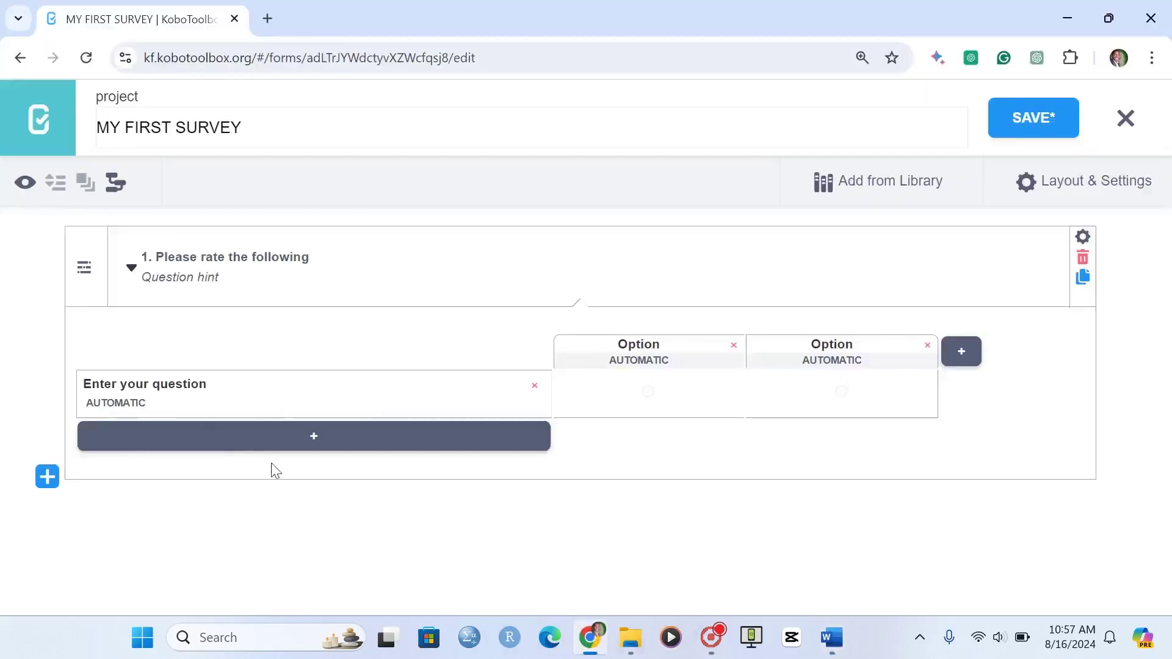
click(145, 384)
key(ctrl+v)
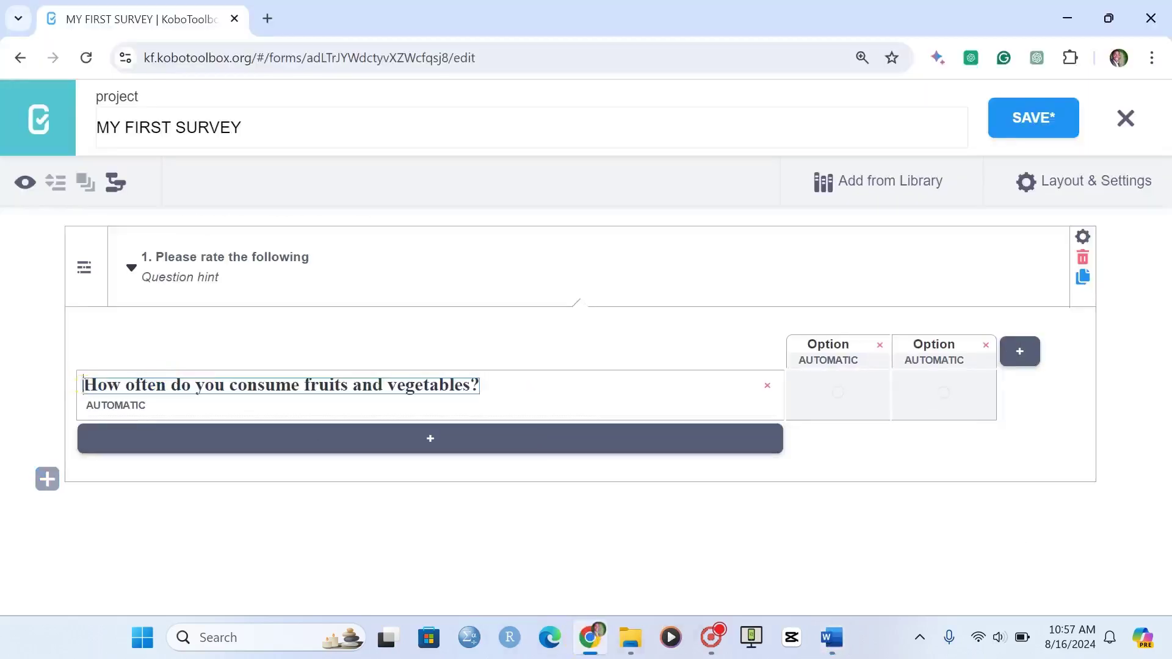
text(A.)
key(BackSpace)
key(BackSpace)
text(a.)
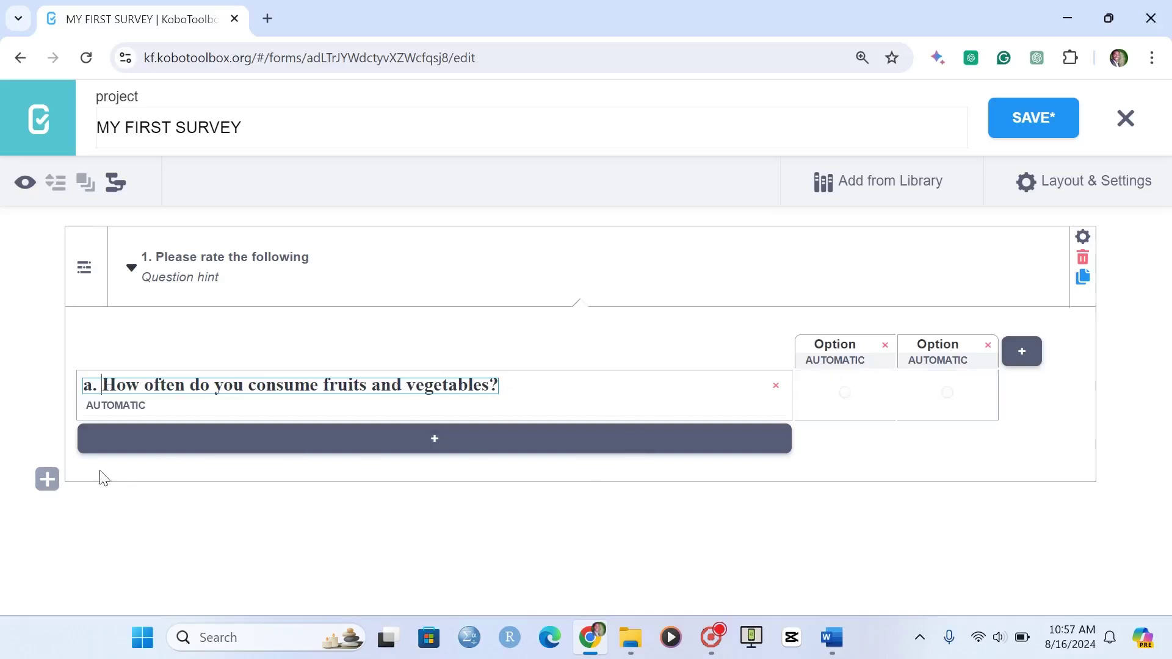
- Add row b with the carbonated drinks question from the Word table
click(253, 441)
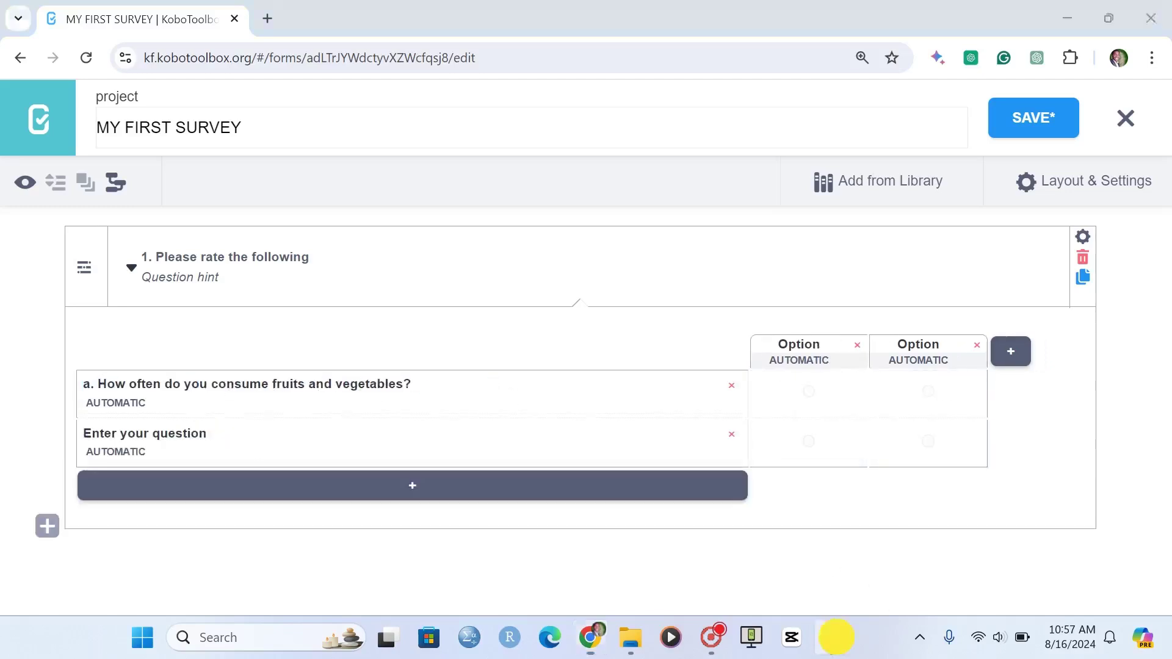
click(831, 637)
triple_click(295, 397)
click(589, 637)
click(173, 433)
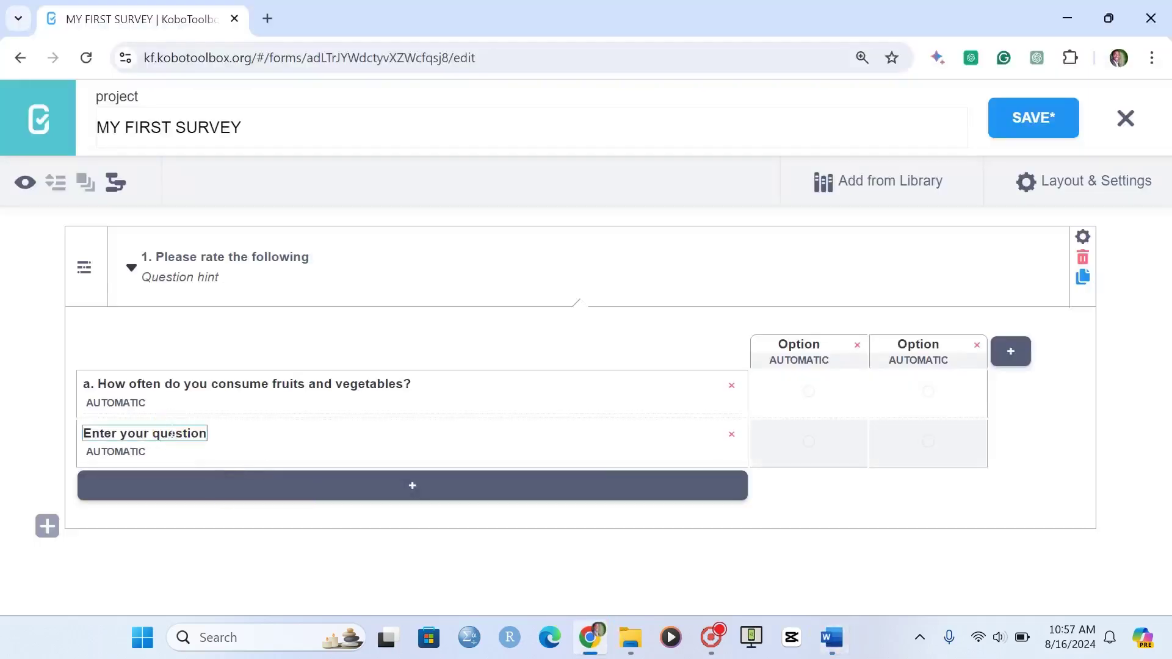
text(How often do you drink carbonated drinks?)
click(84, 434)
text(b.)
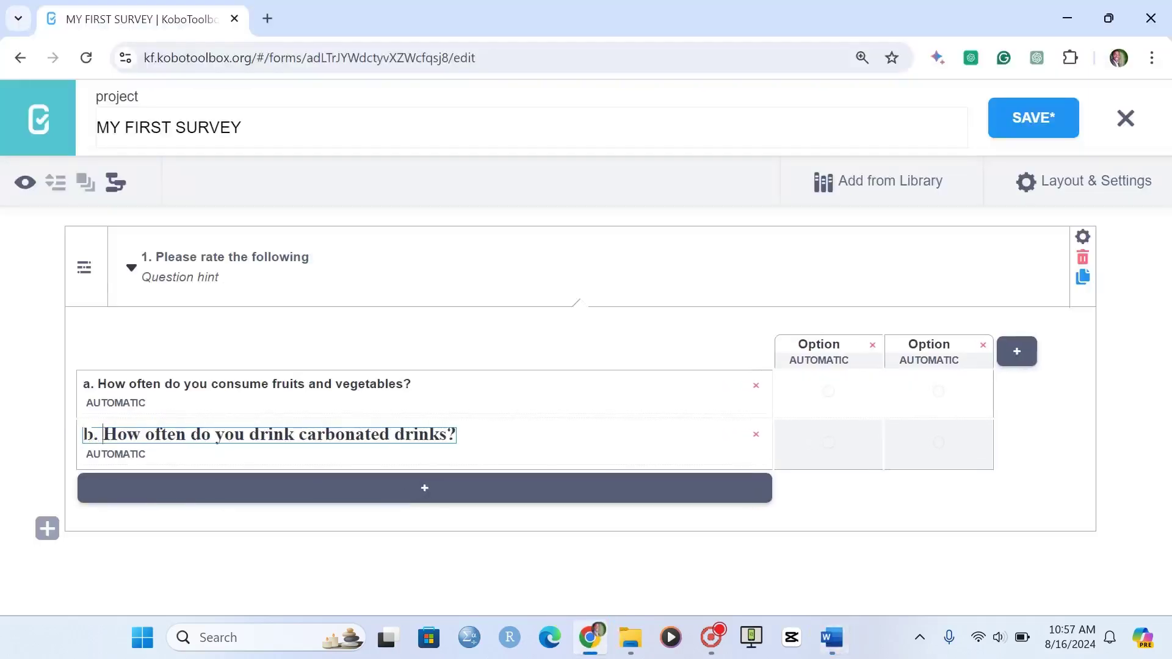
- Add row c with the difficulty falling or staying asleep question
click(831, 637)
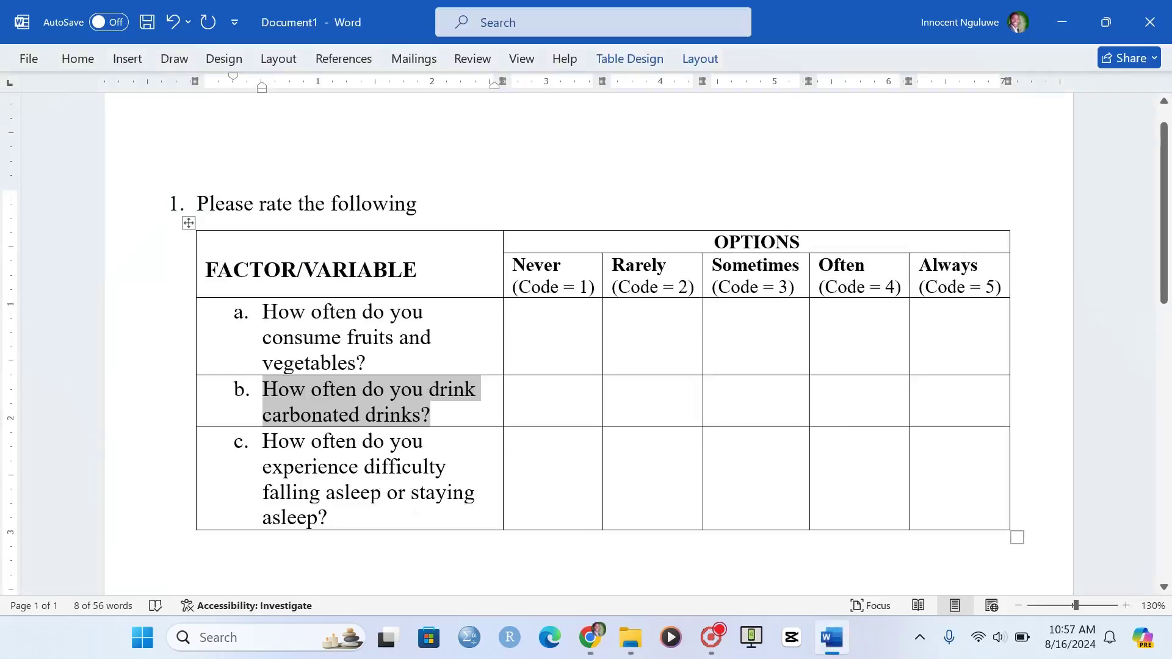
drag(329, 517, 262, 441)
key(ctrl+c)
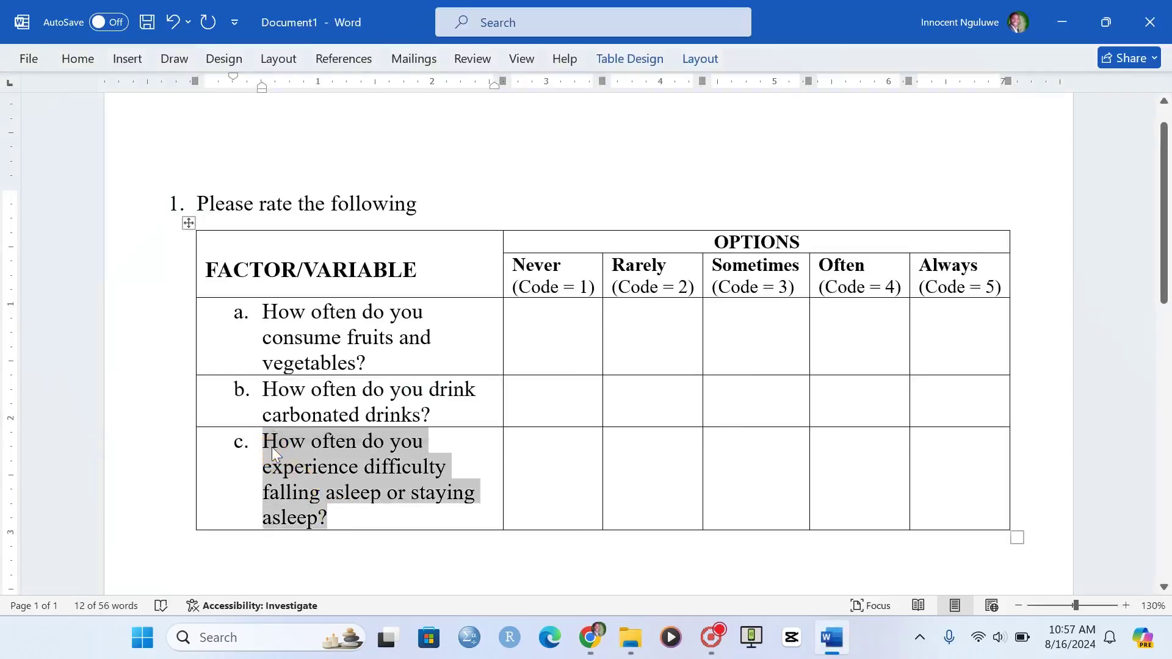
key(alt+Tab)
click(305, 489)
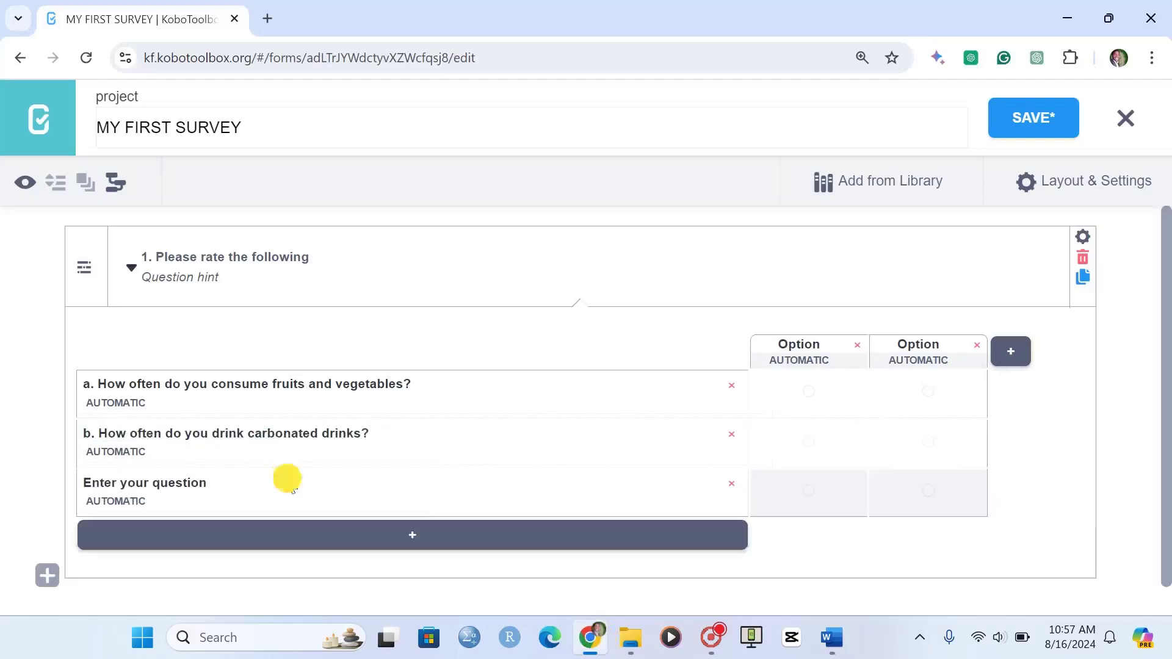
click(208, 485)
key(ctrl+v)
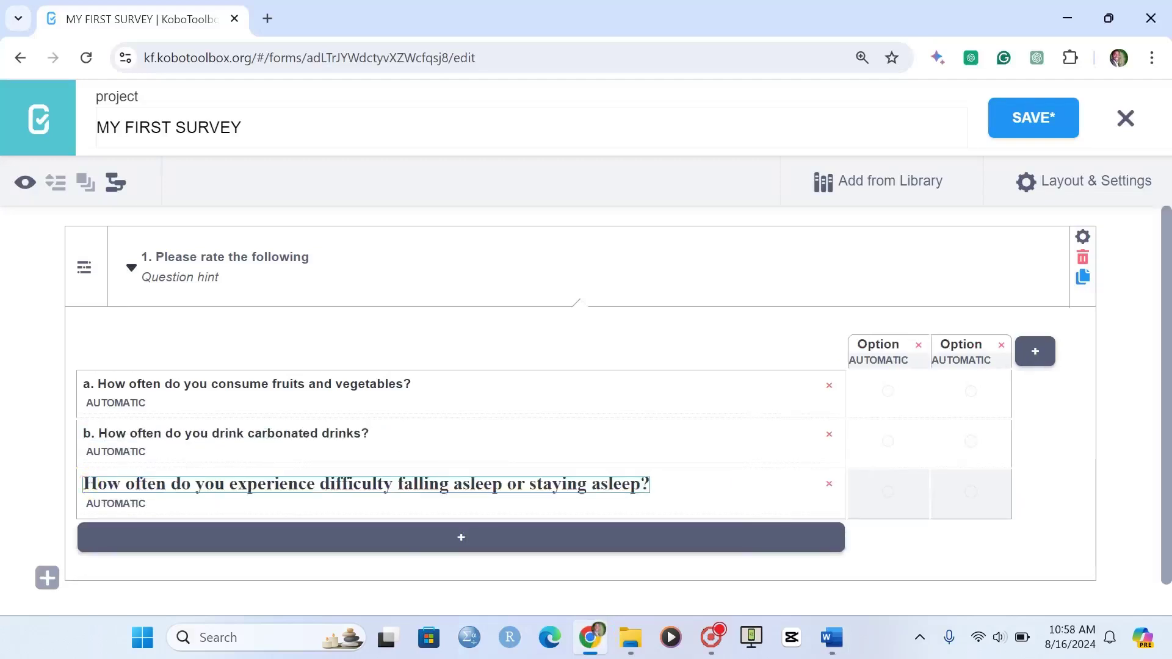
text(c.)
key(Return)
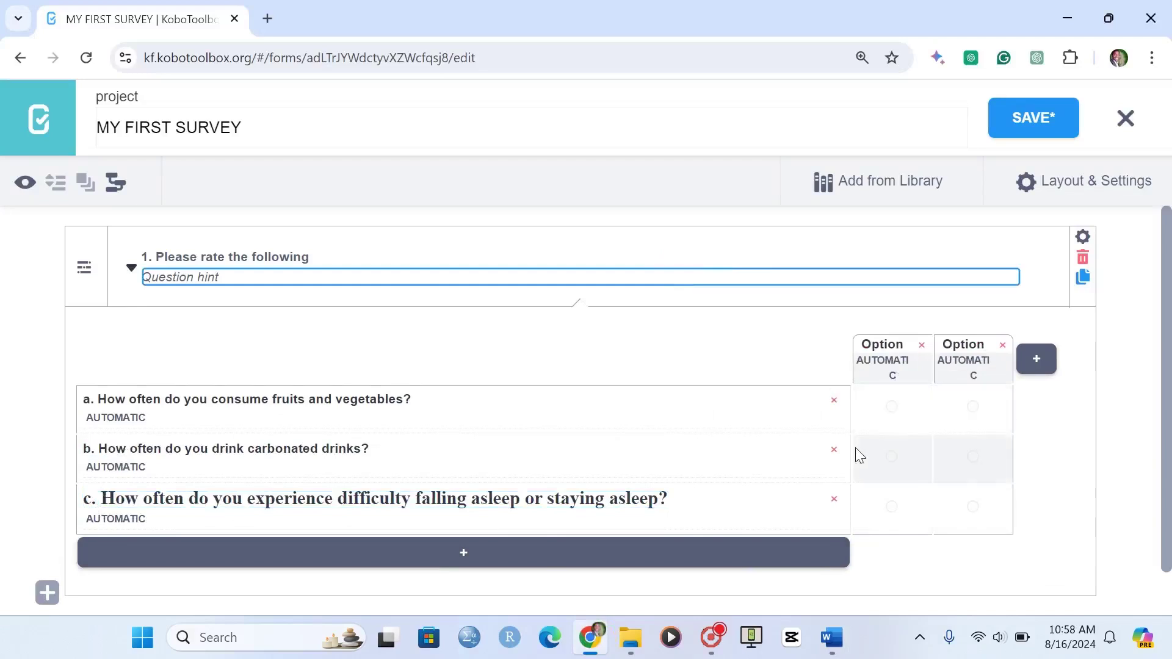
- Name the first rating option Never with value 1 and begin the second as Rarely, value 2
key(alt+Tab)
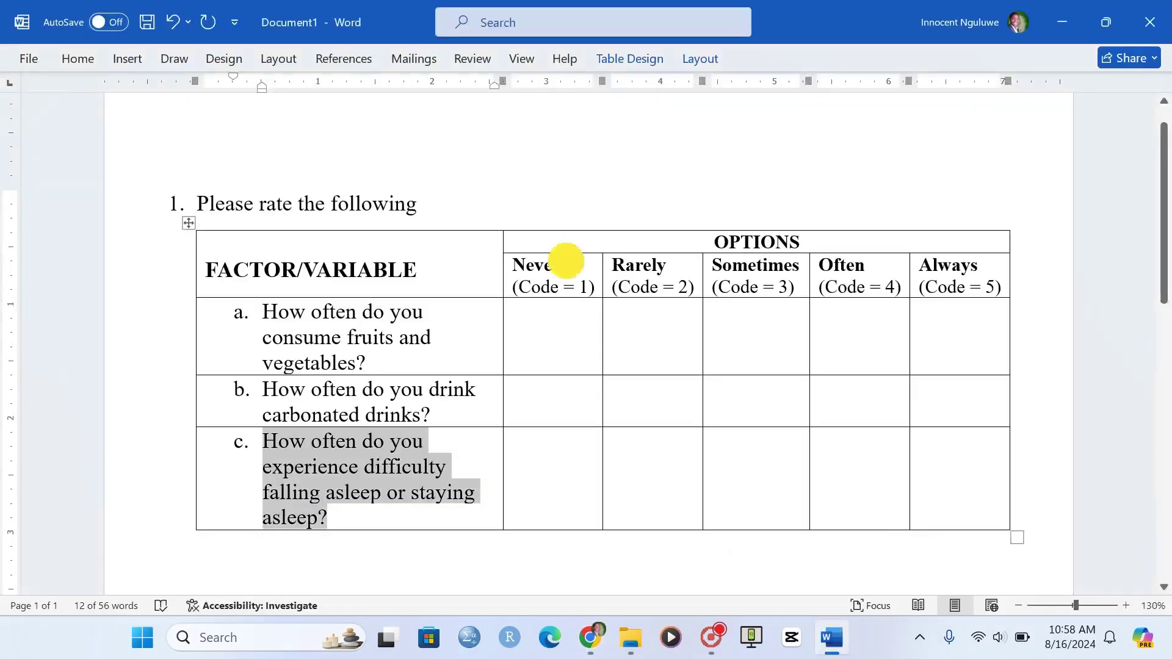
drag(565, 264, 511, 263)
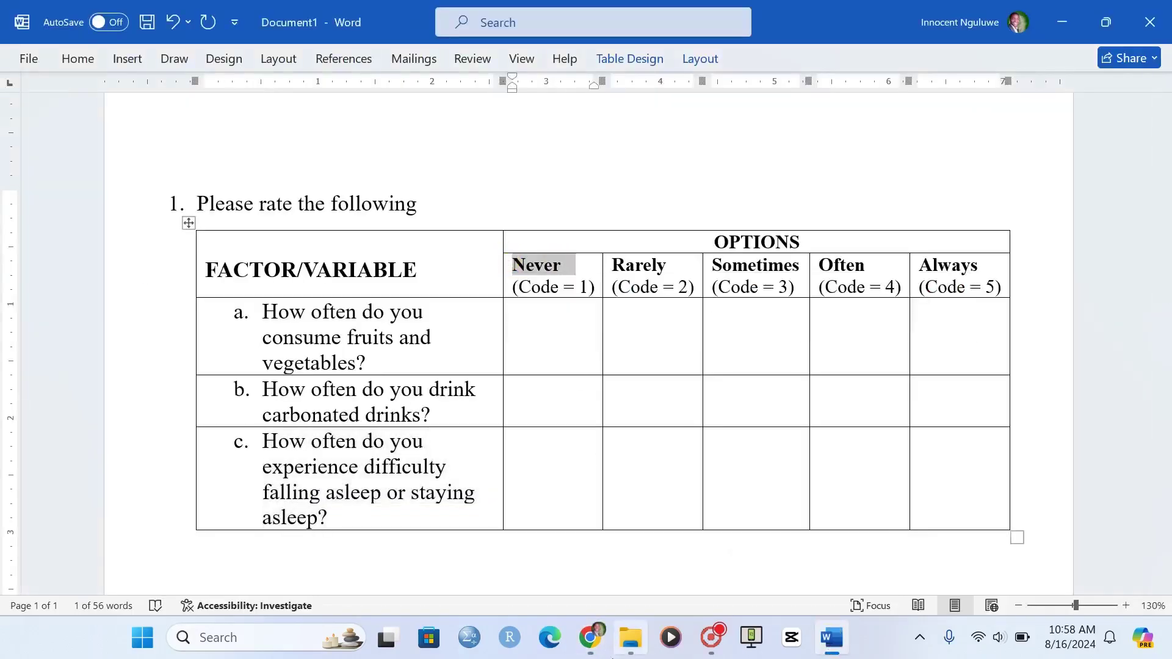
mouse_move(589, 637)
click(648, 591)
click(896, 343)
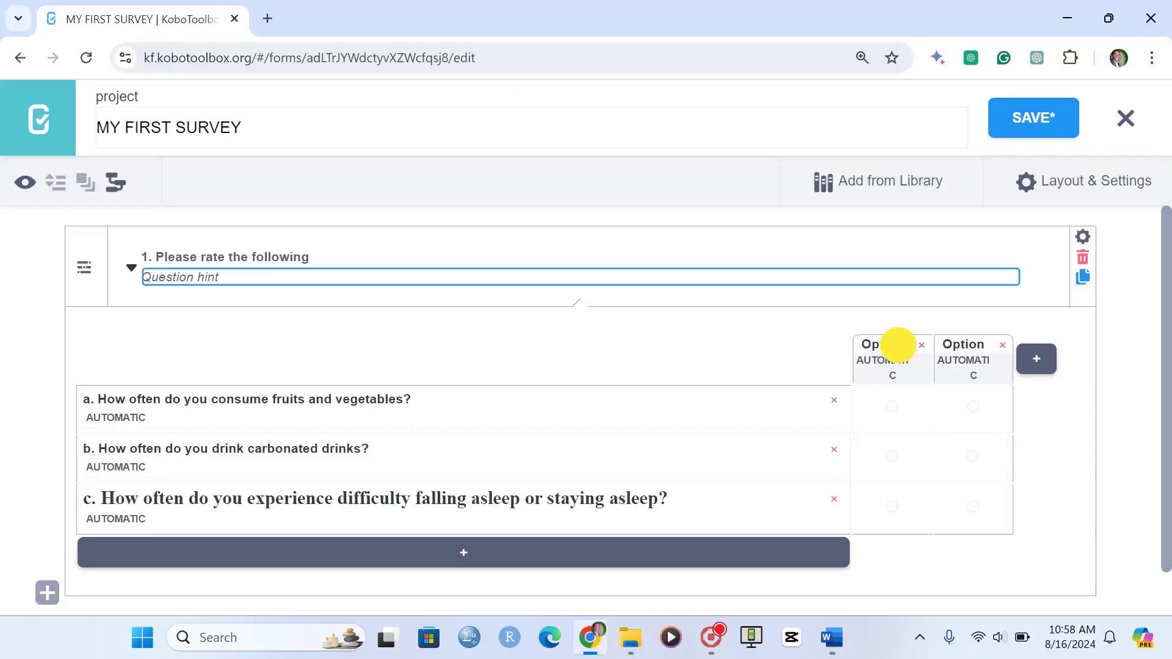
double_click(886, 343)
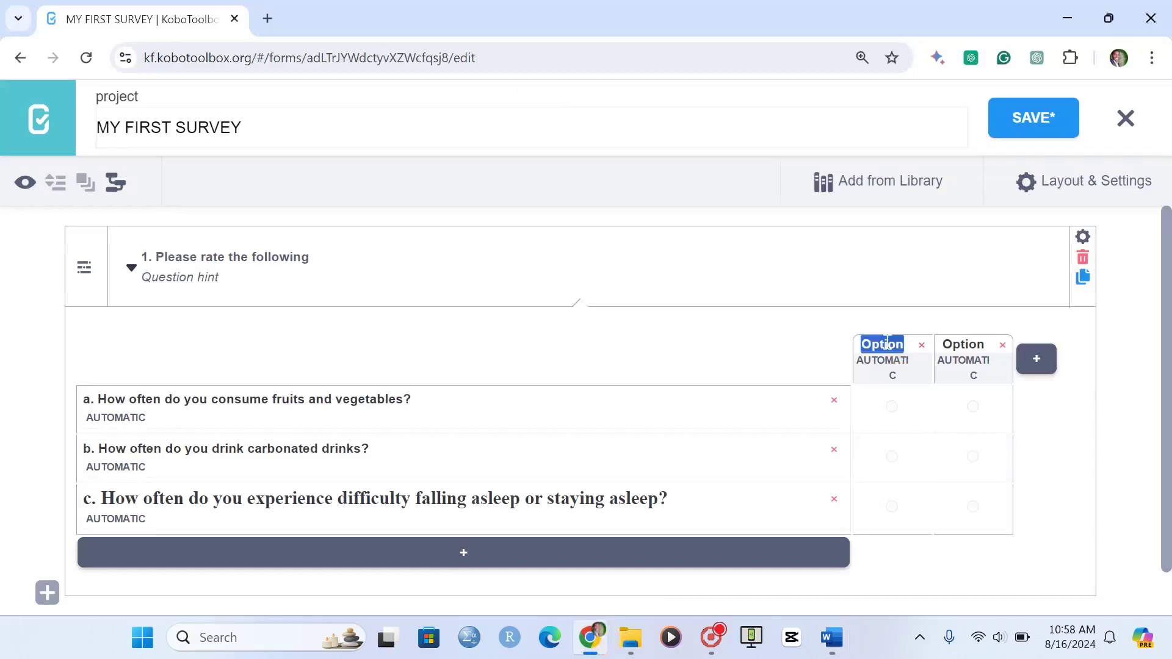
text(Never)
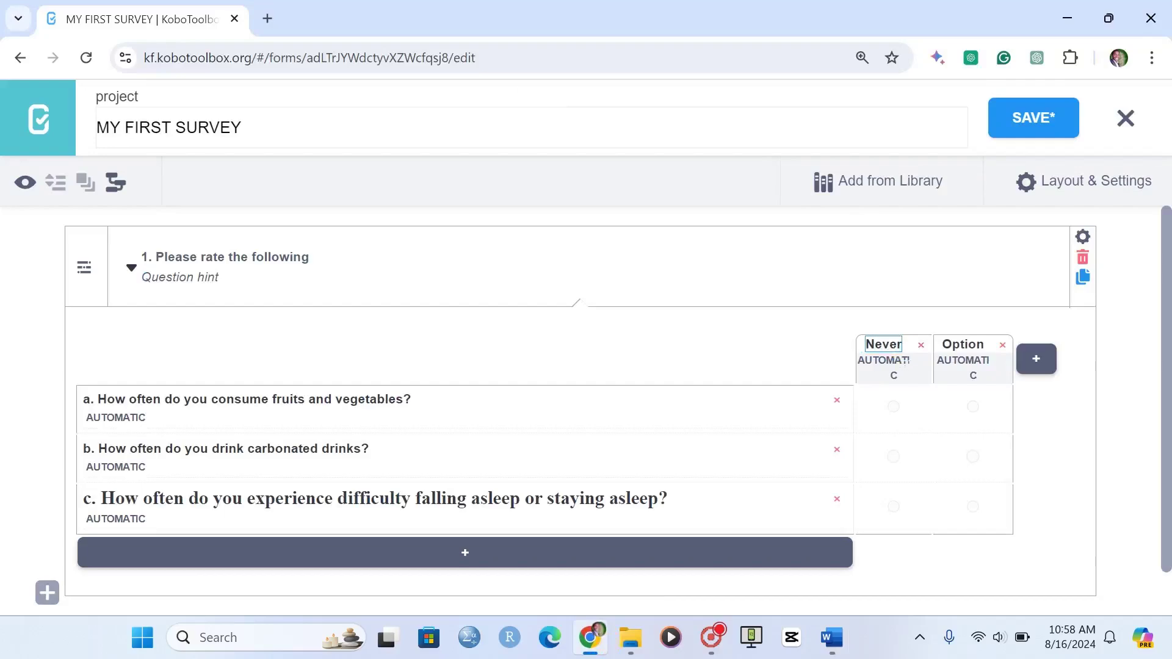
click(894, 362)
text(1)
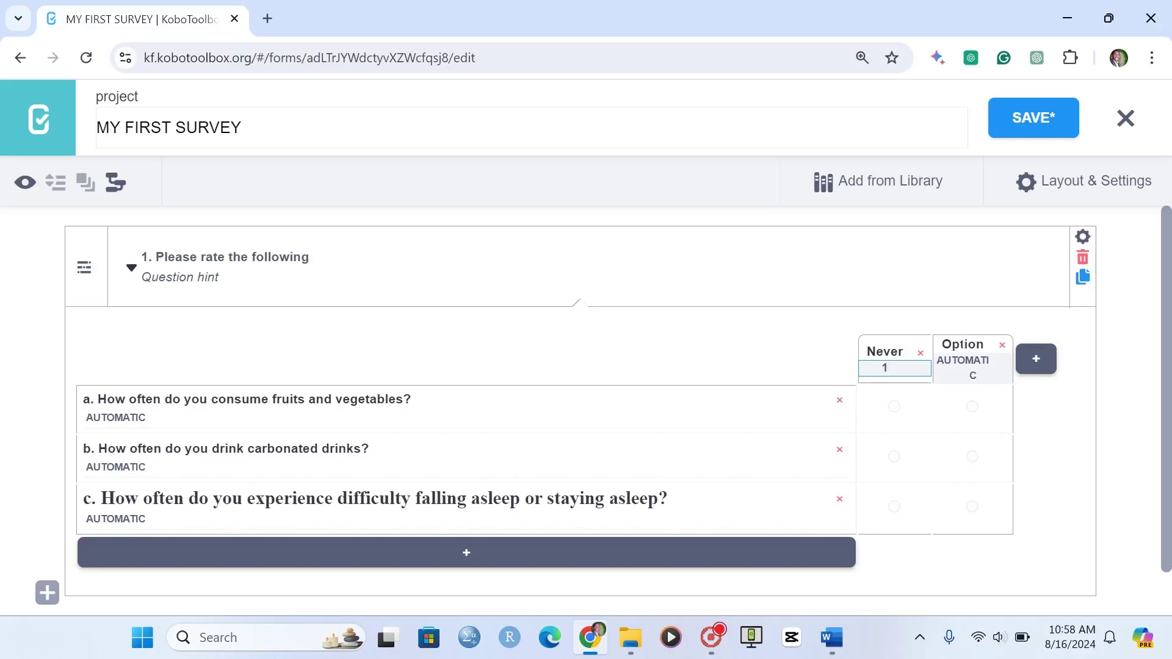
click(963, 346)
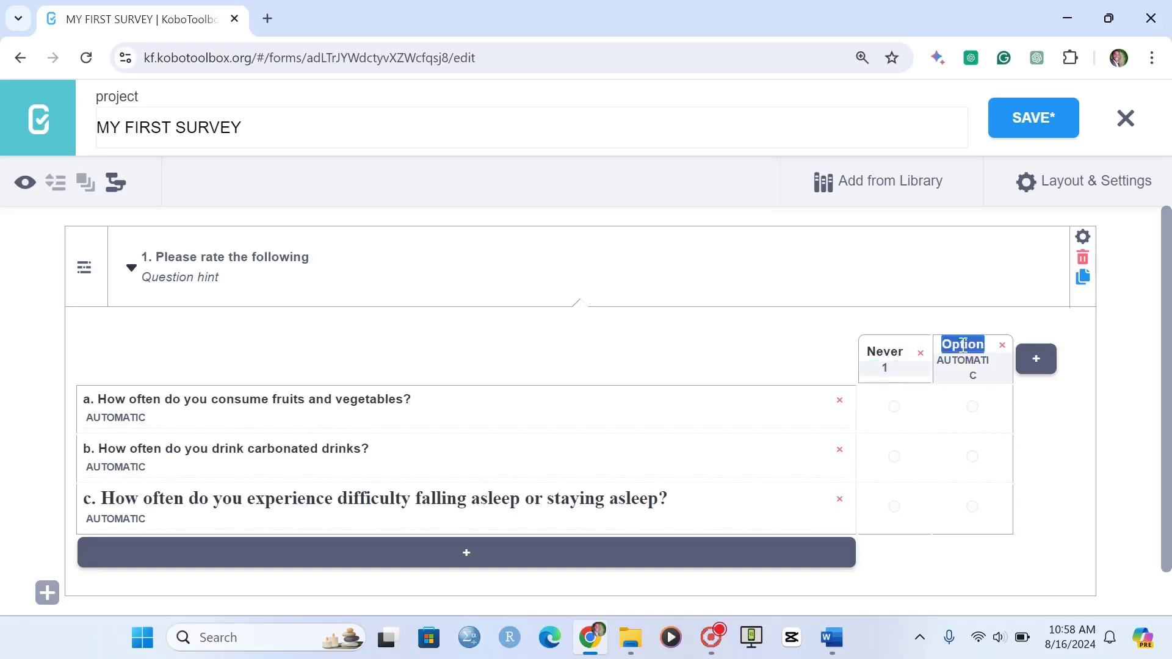
text(Rarel)
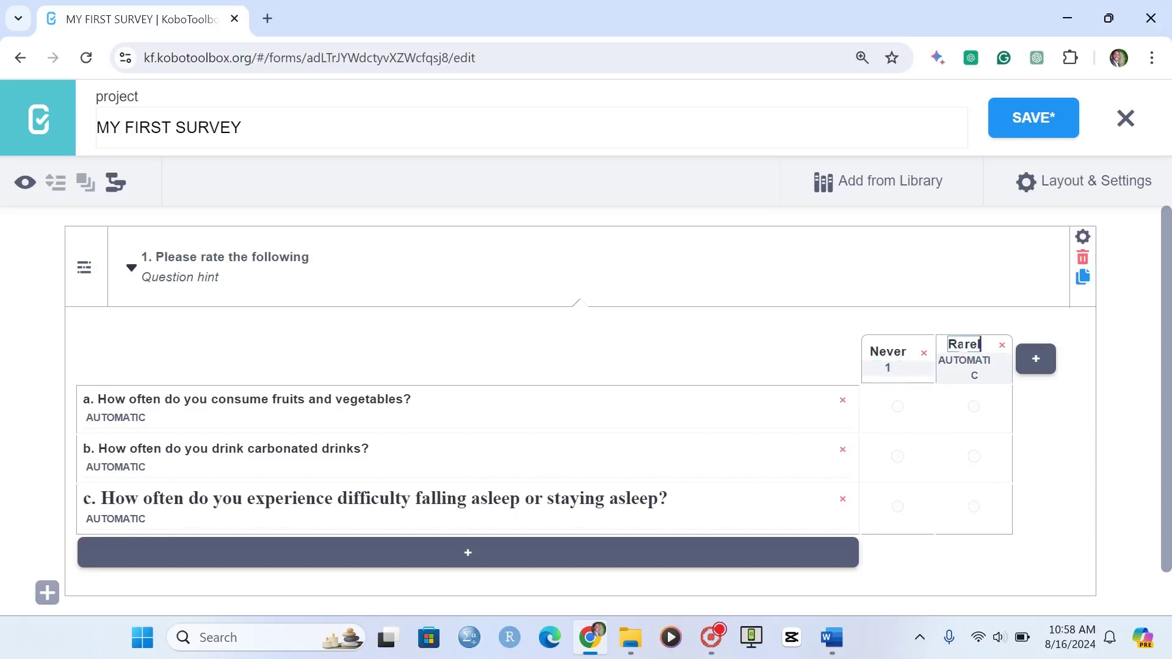
text(y)
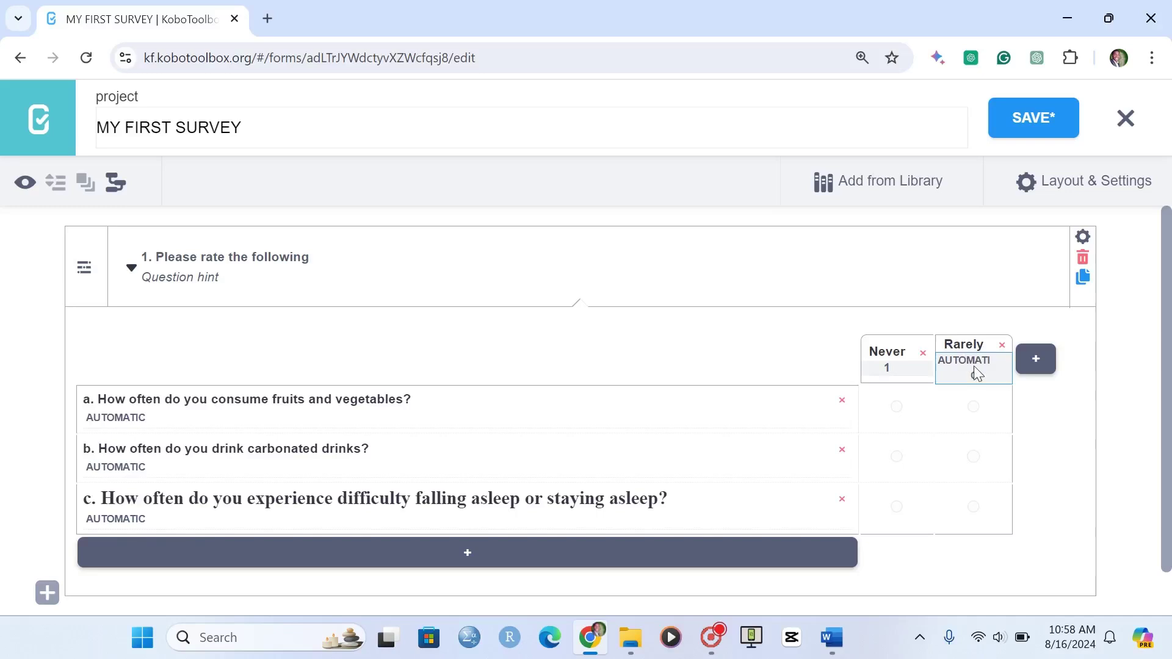
text(2)
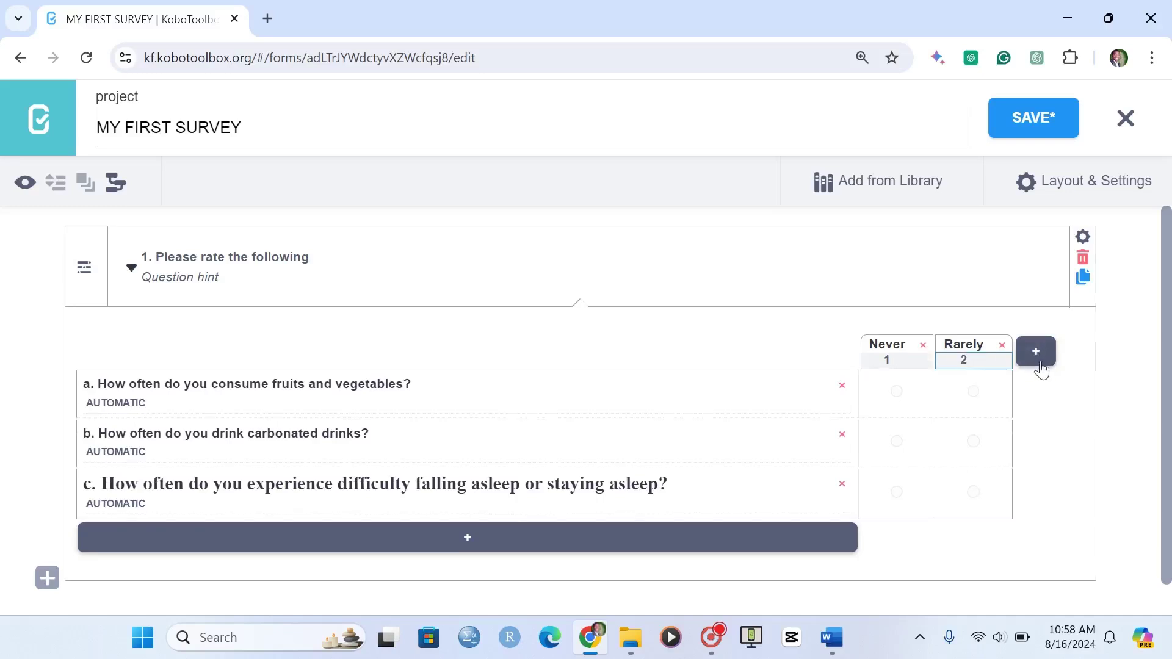
- Add a third rating option labelled Sometimes, valued 3
click(1036, 357)
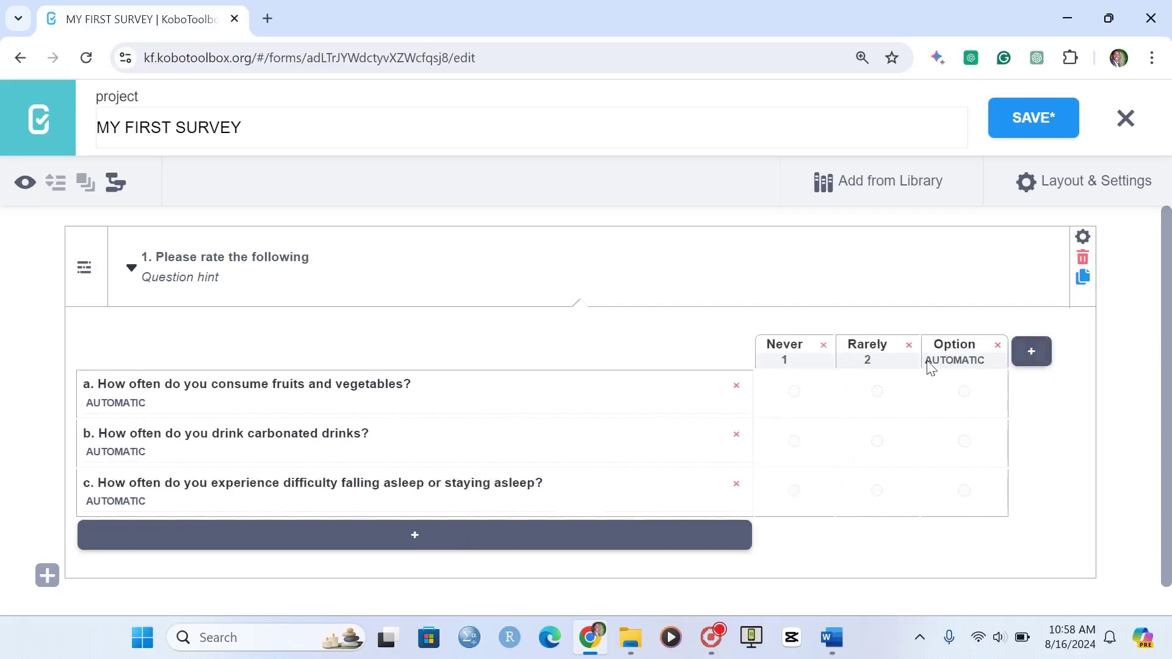
click(940, 345)
text(S)
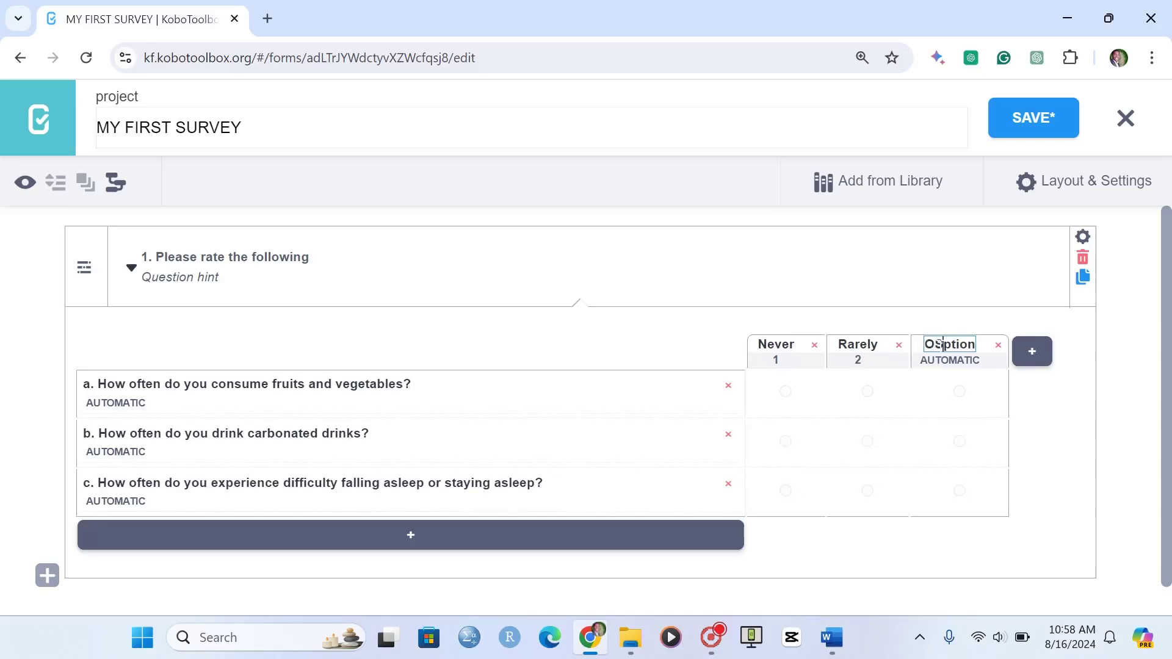
text(ometim)
key(ctrl+a)
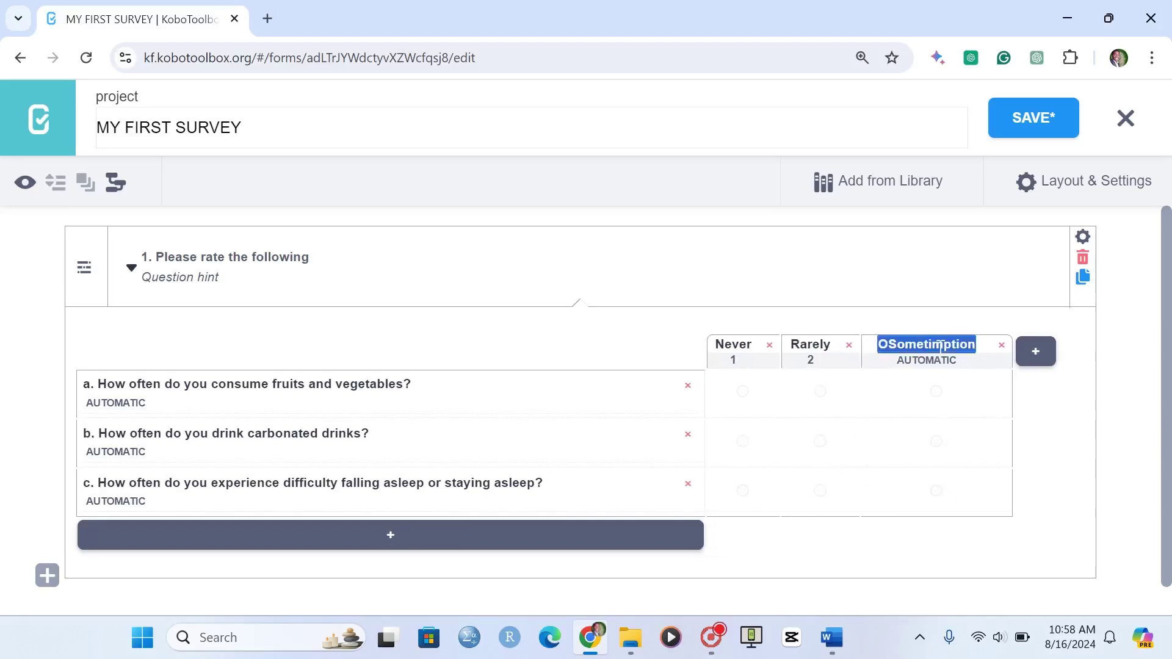
text(Sometimes)
click(948, 364)
text(3)
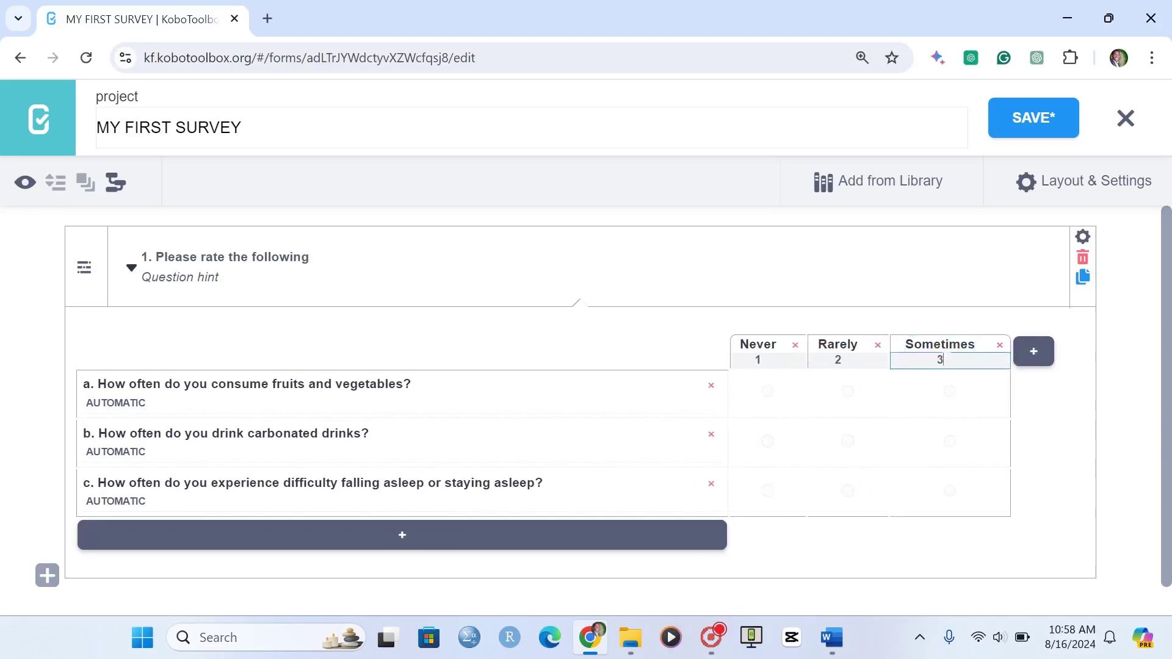
- Add a fourth rating option Often with value 4
click(1033, 351)
click(964, 345)
double_click(964, 345)
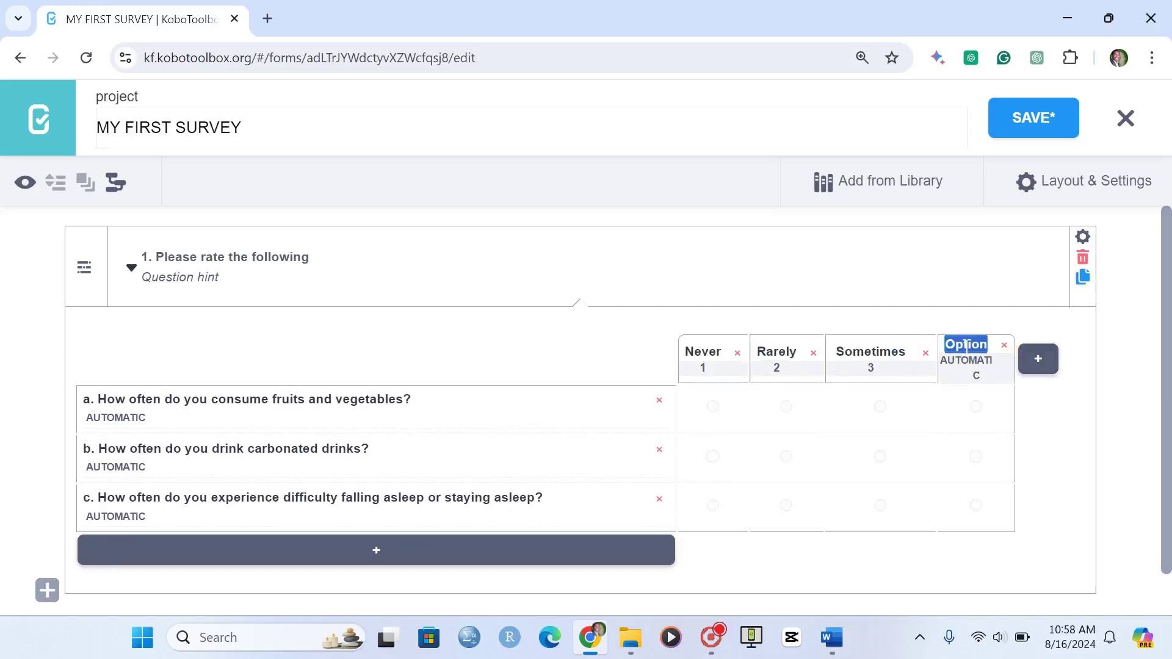
text(Often)
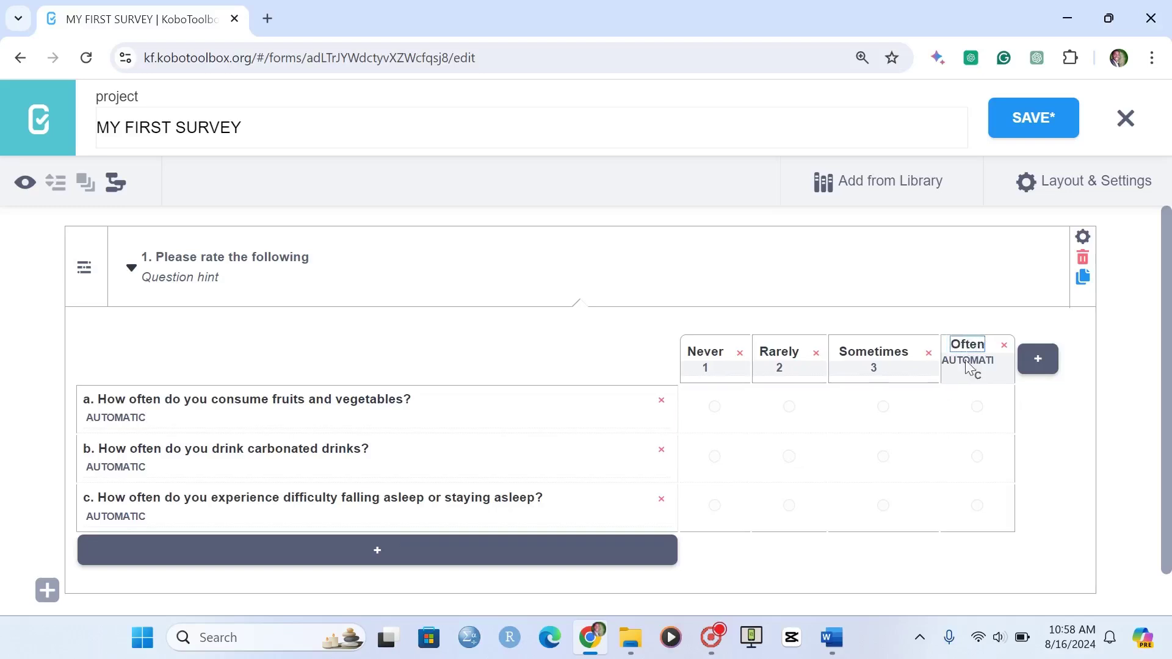
click(970, 366)
text(4)
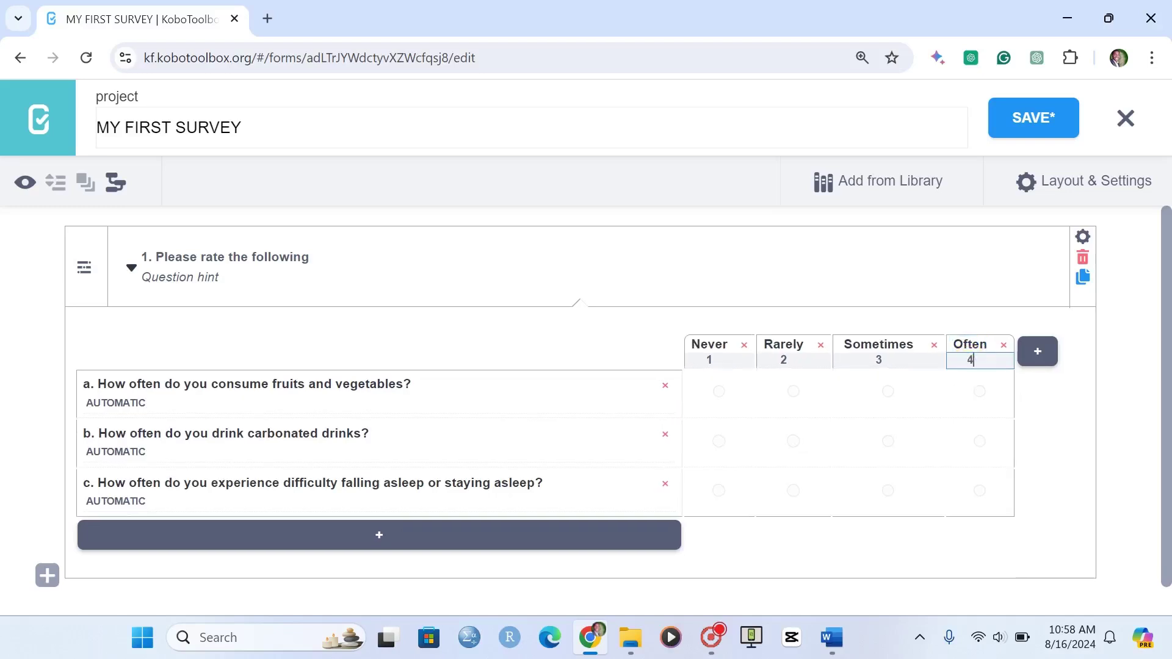
- Add a fifth rating option Always with value 5
click(1037, 352)
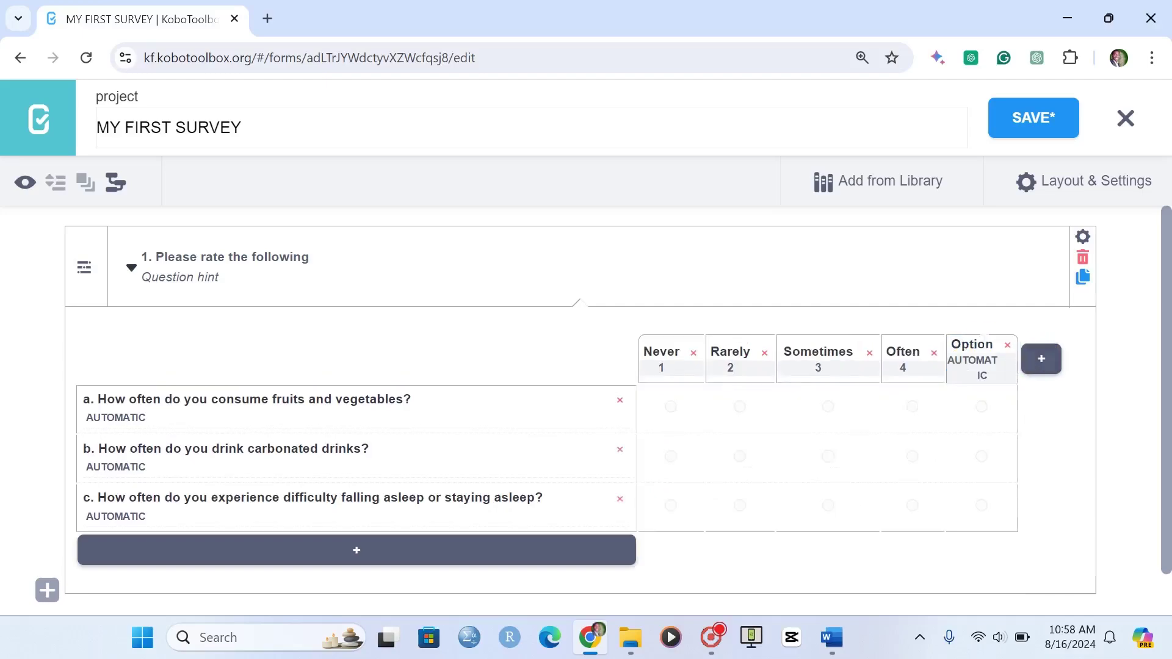
text(Alwa)
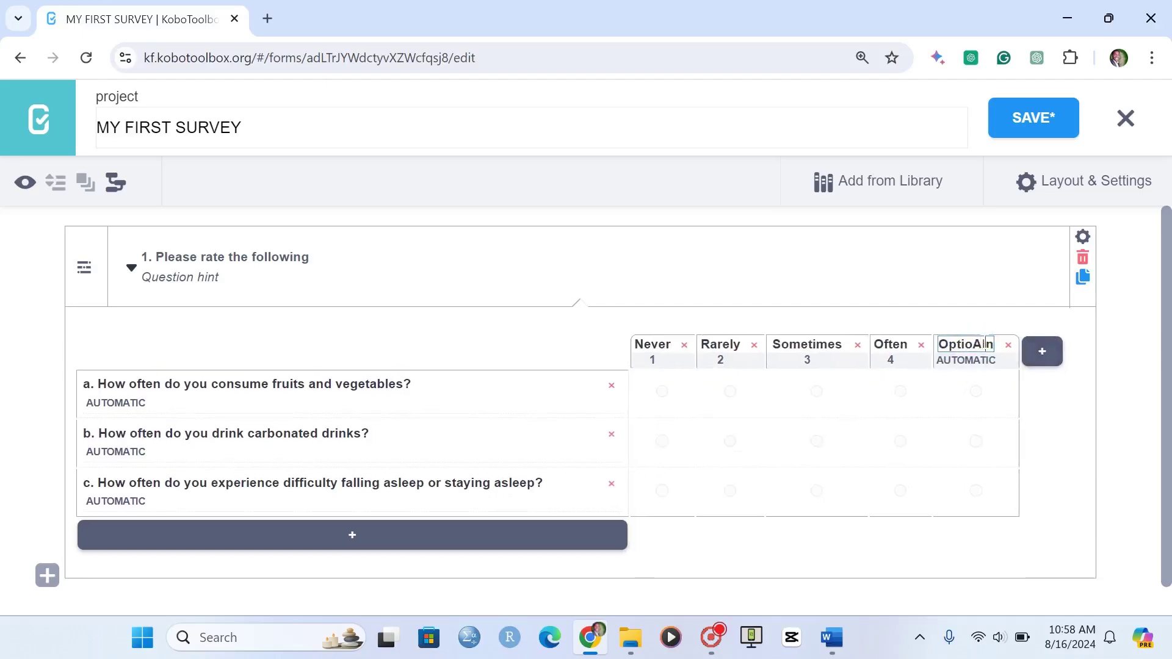
key(ctrl+a)
text(Always)
click(976, 368)
text(5)
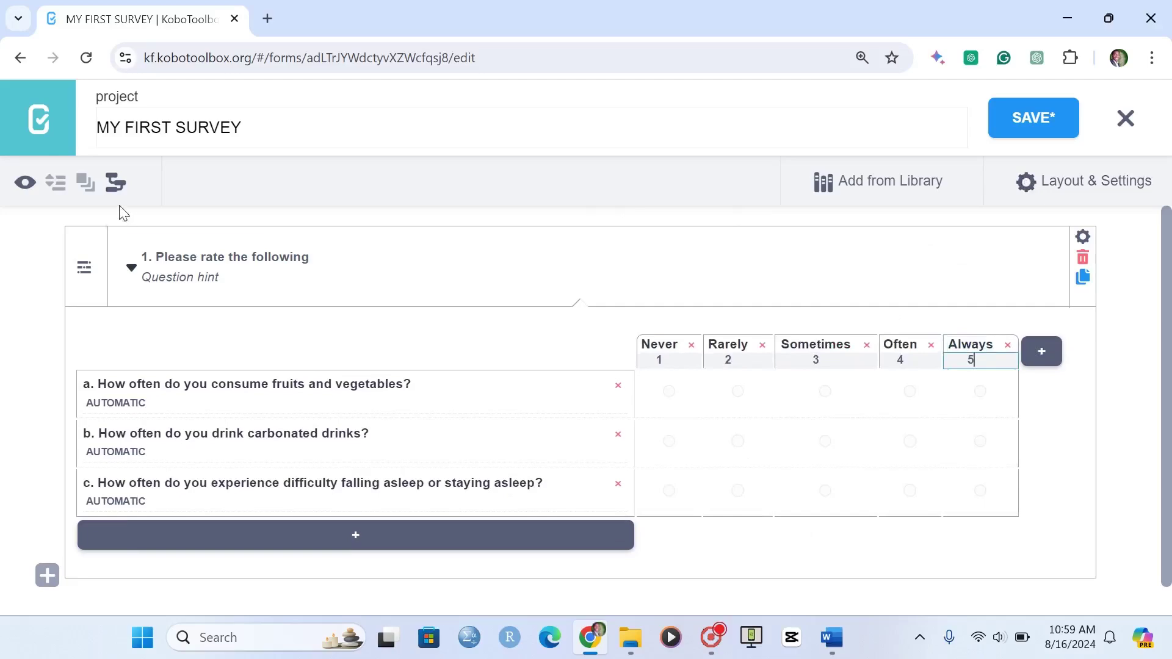
- Preview the form, answering Sometimes for fruits and vegetables and Never for carbonated drinks
click(24, 182)
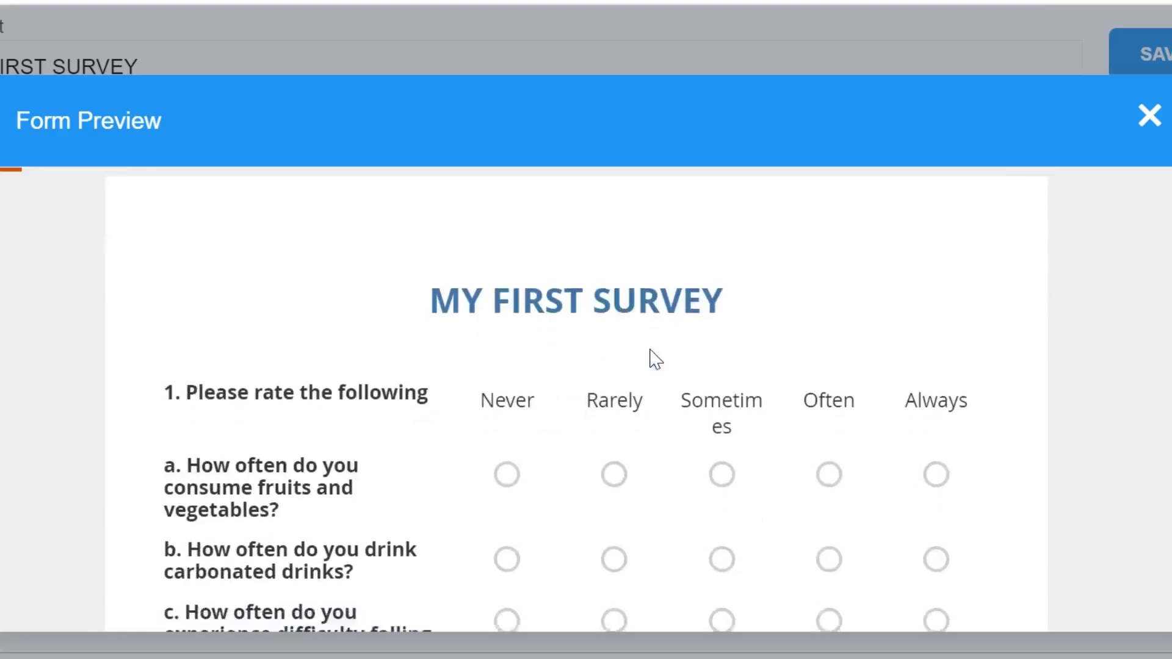
scroll(655, 359, down, 2)
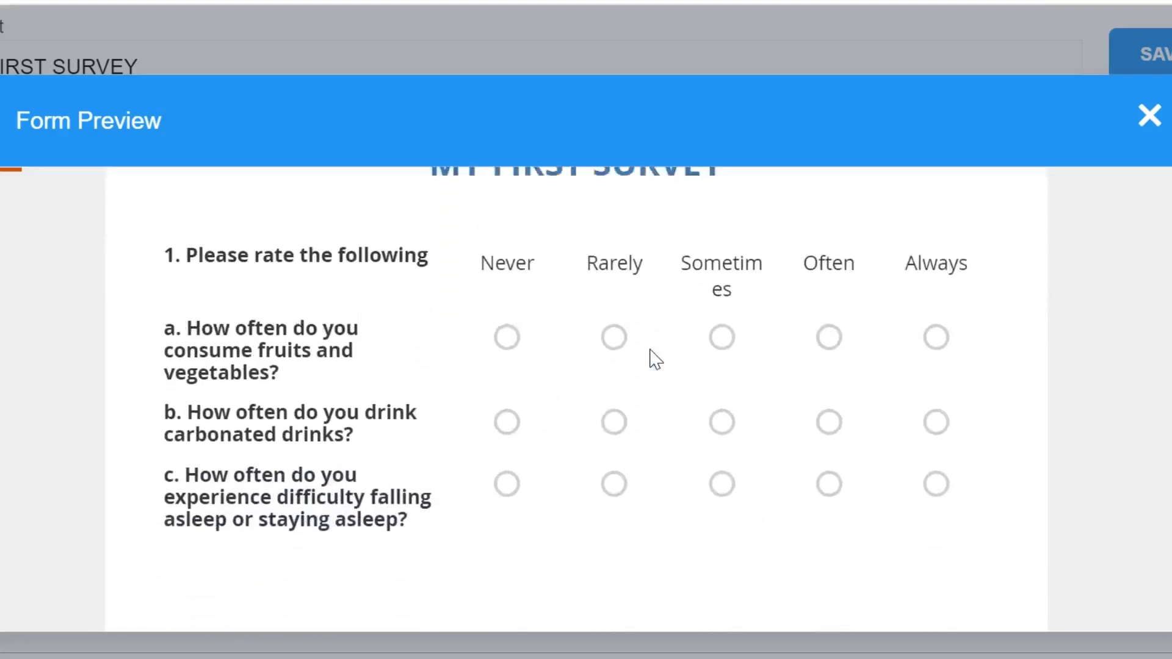
scroll(655, 359, up, 1)
scroll(655, 359, down, 1)
scroll(655, 359, up, 1)
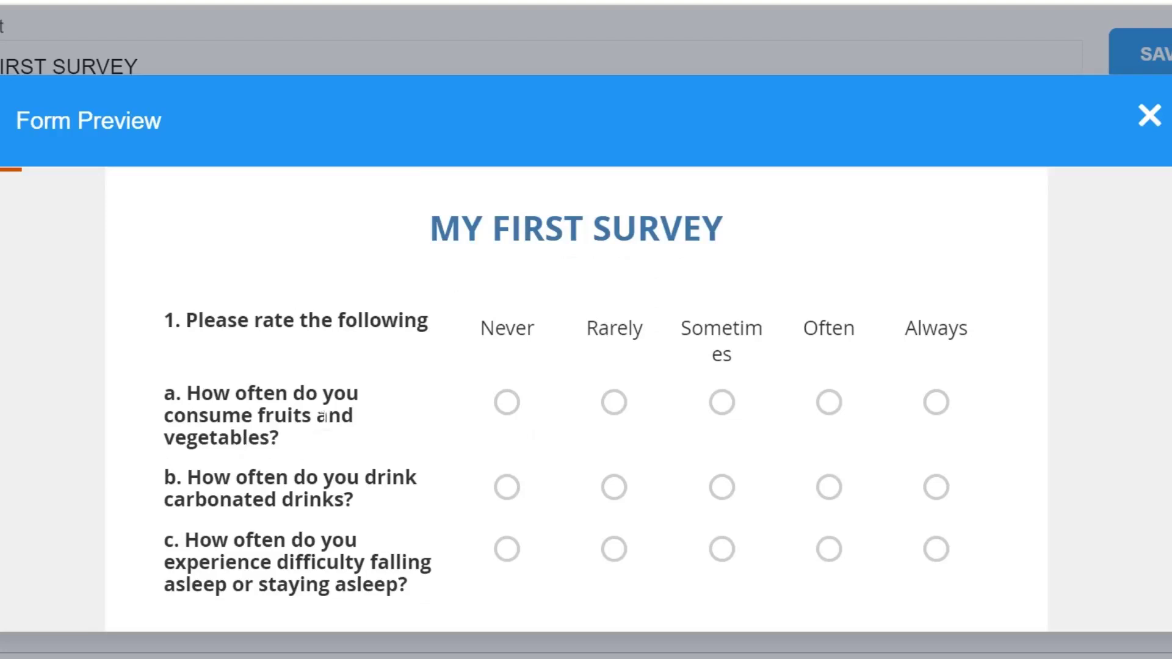
click(721, 407)
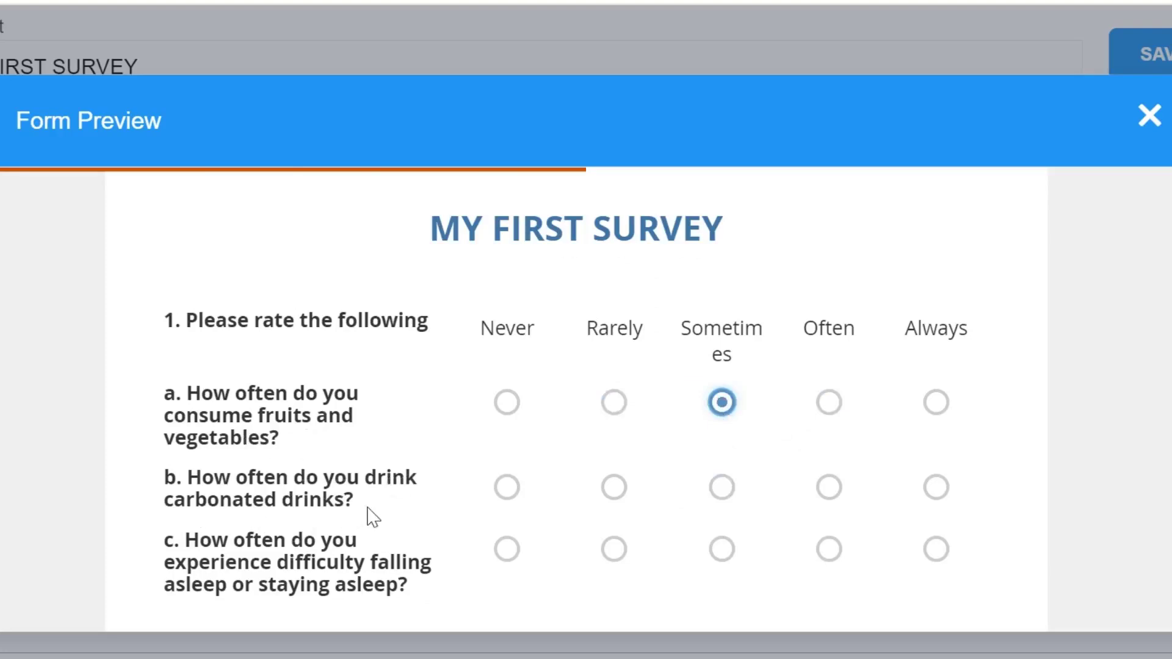
click(518, 488)
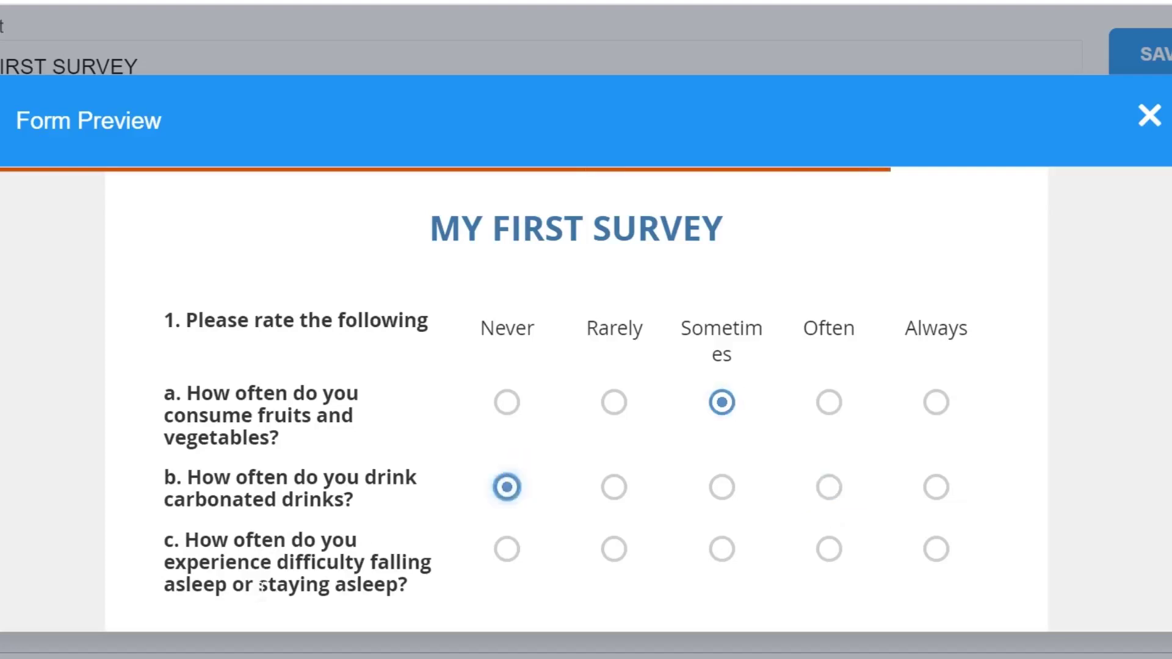